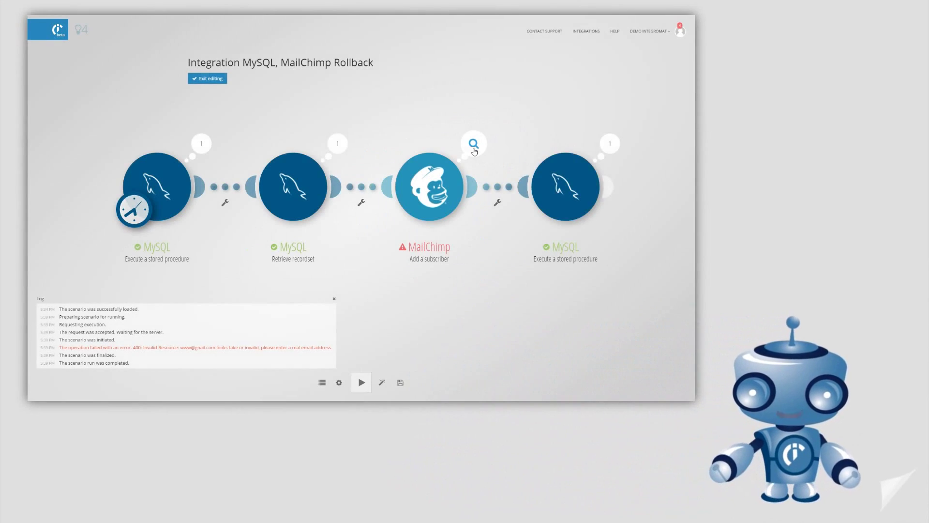
# Step: Review the MailChimp module's last operation details and bring up its module actions
pyautogui.click(474, 145)
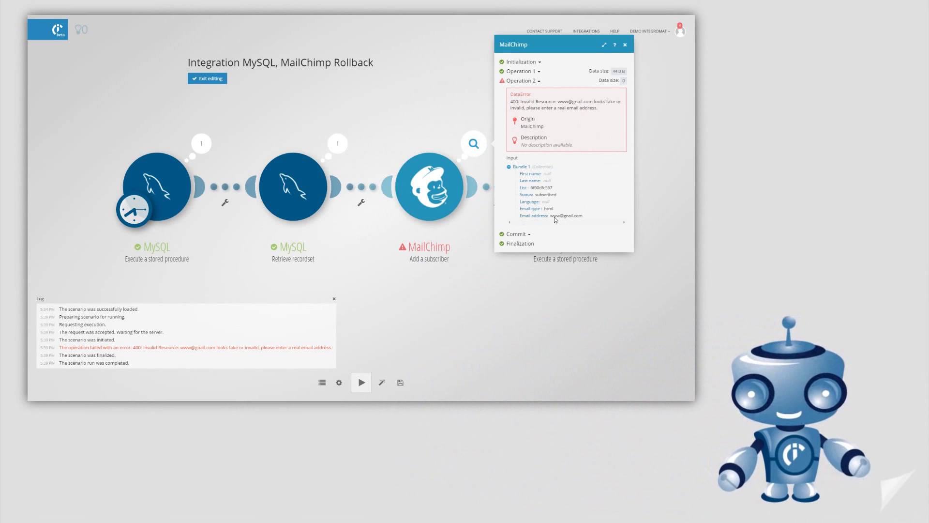
pyautogui.click(625, 47)
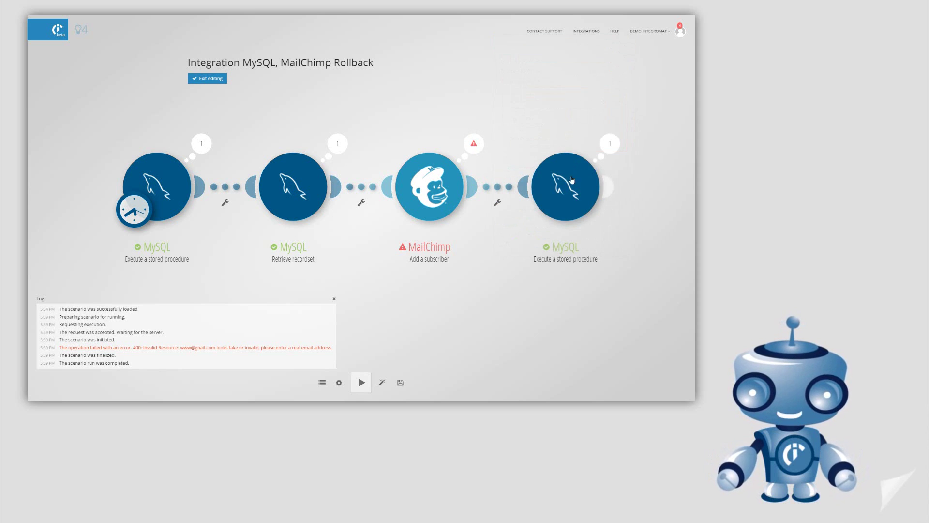
pyautogui.rightClick(433, 199)
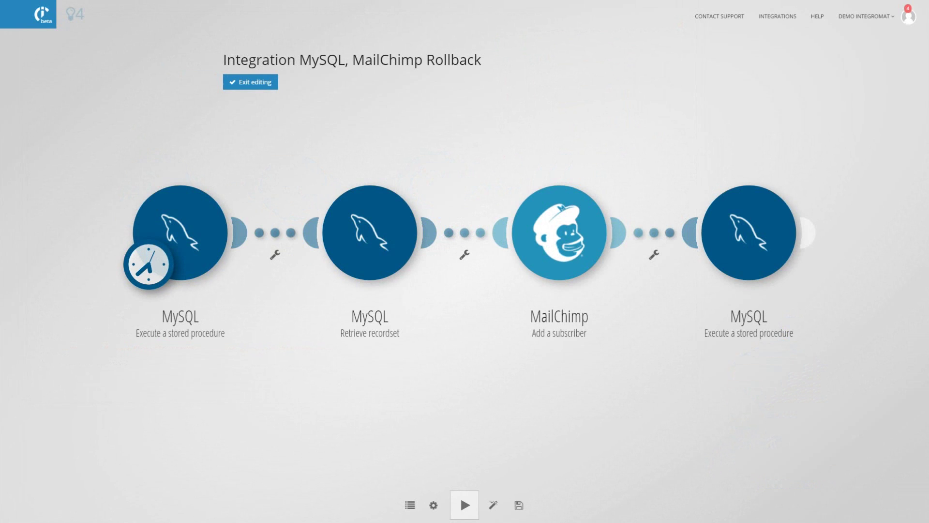
# Step: Run the scenario once and inspect MailChimp's failed operation showing the invalid-email DataError
pyautogui.click(465, 504)
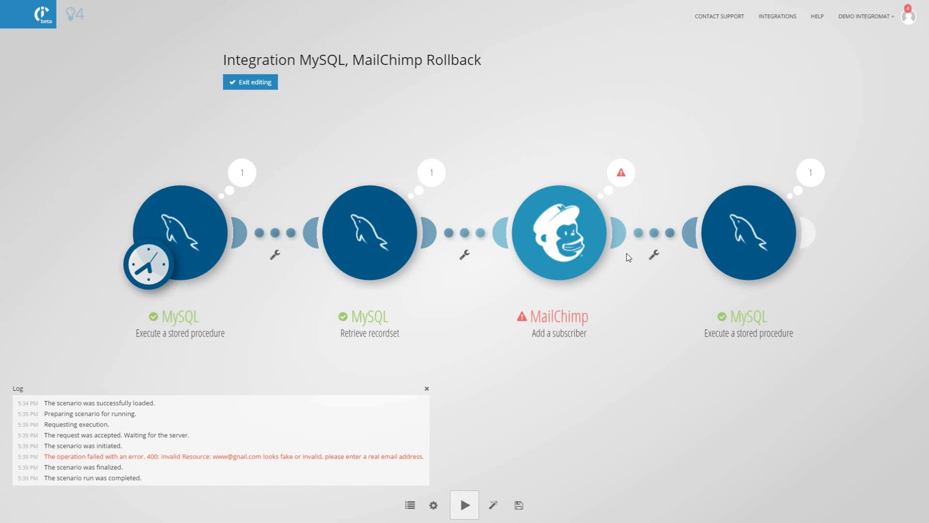
pyautogui.click(621, 174)
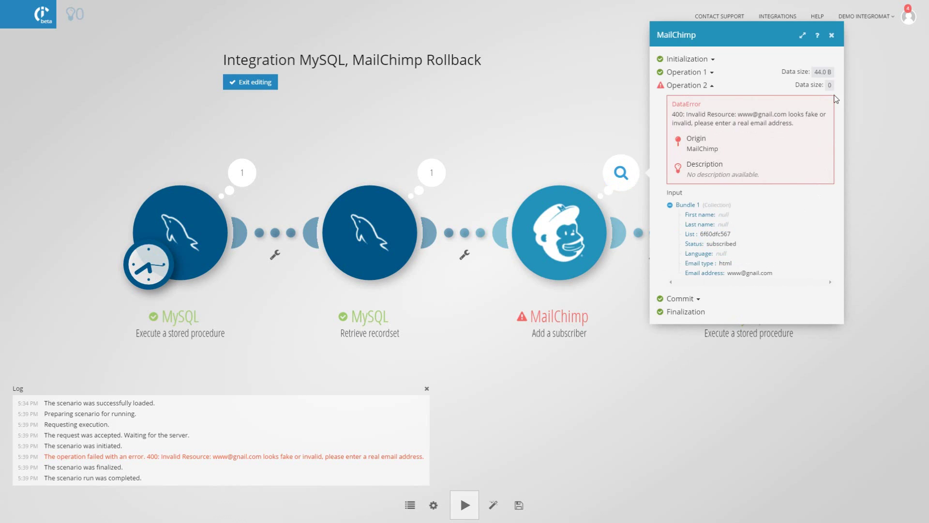
pyautogui.click(832, 35)
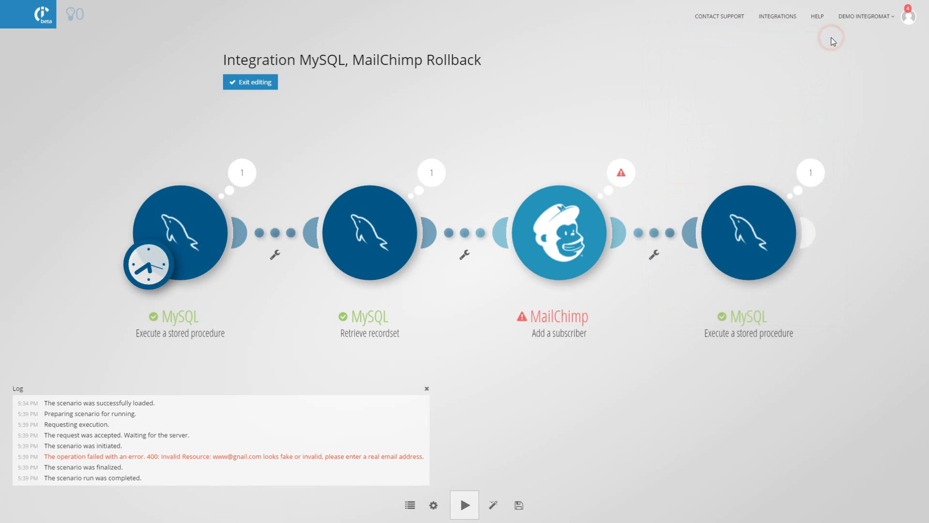
# Step: Add Ignore from Recommended as MailChimp's error handler and run the scenario once
pyautogui.rightClick(566, 252)
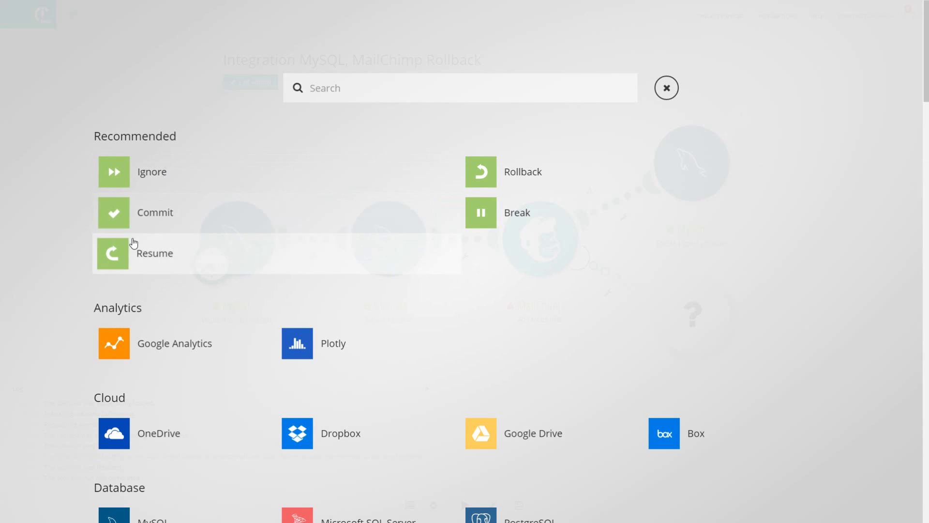
pyautogui.click(141, 180)
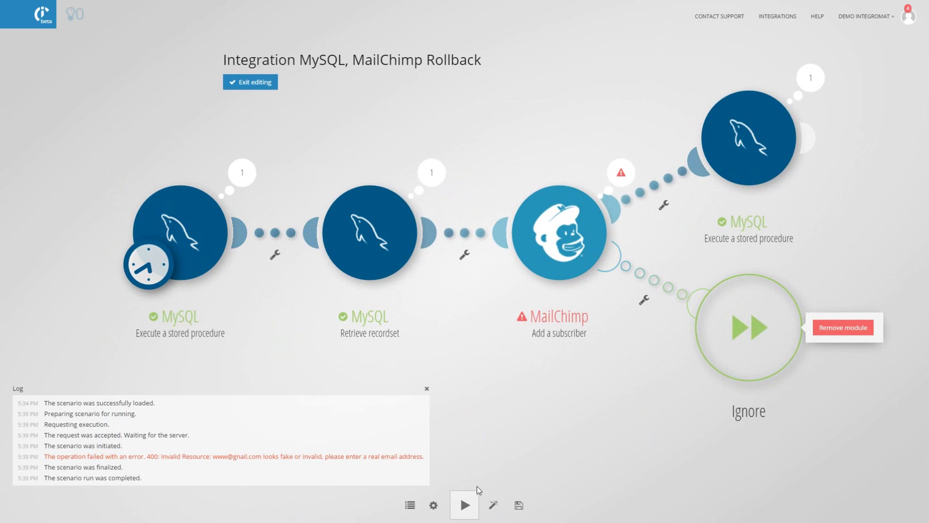
pyautogui.click(465, 505)
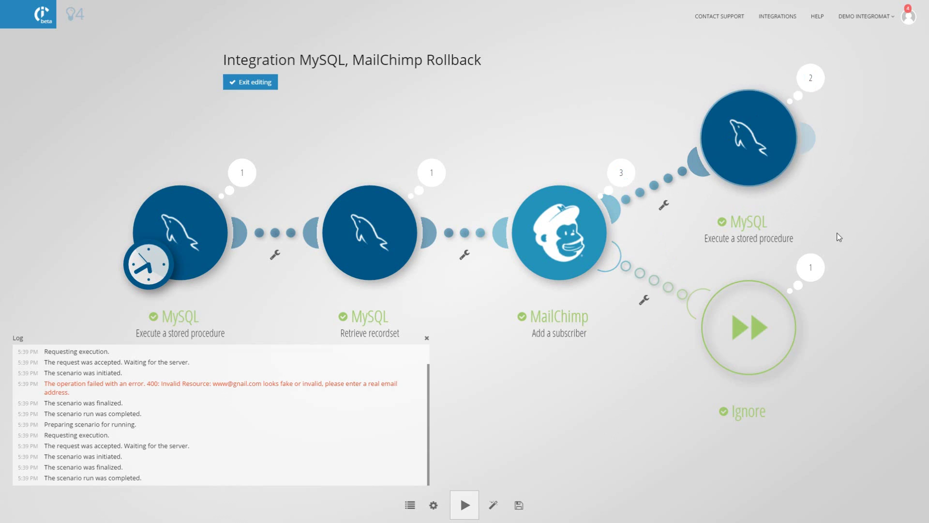
# Step: Delete the Ignore handler and start adding a new error handler to MailChimp
pyautogui.rightClick(751, 333)
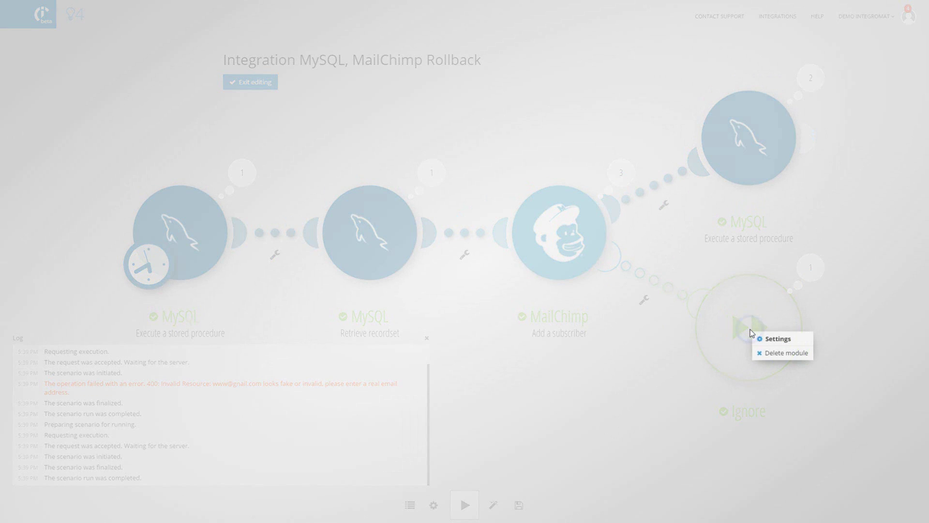
pyautogui.click(771, 353)
pyautogui.rightClick(581, 254)
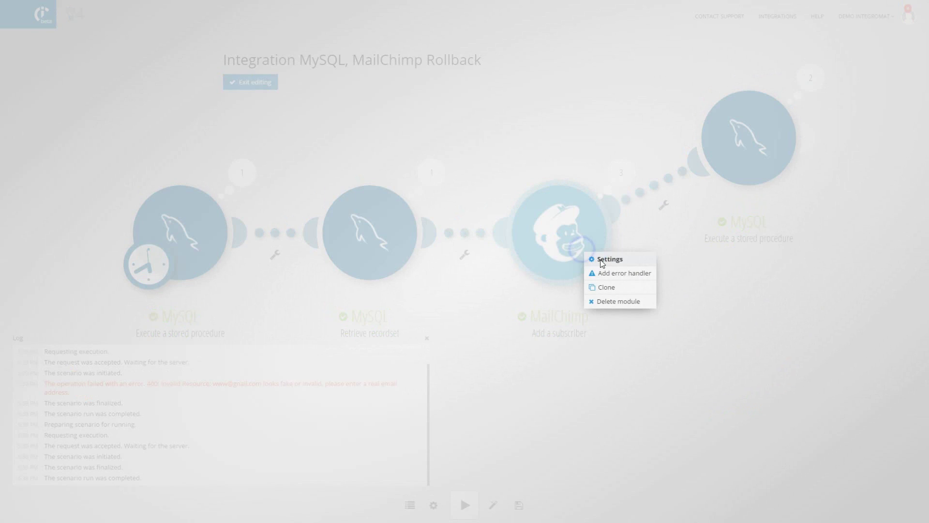
pyautogui.click(603, 272)
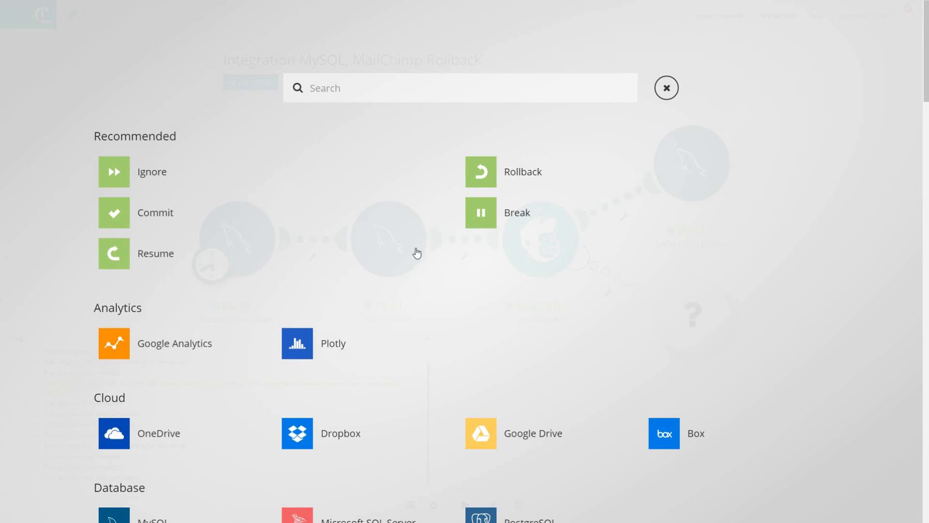
# Step: Choose Commit as MailChimp's error handler and run the scenario once with it
pyautogui.click(140, 212)
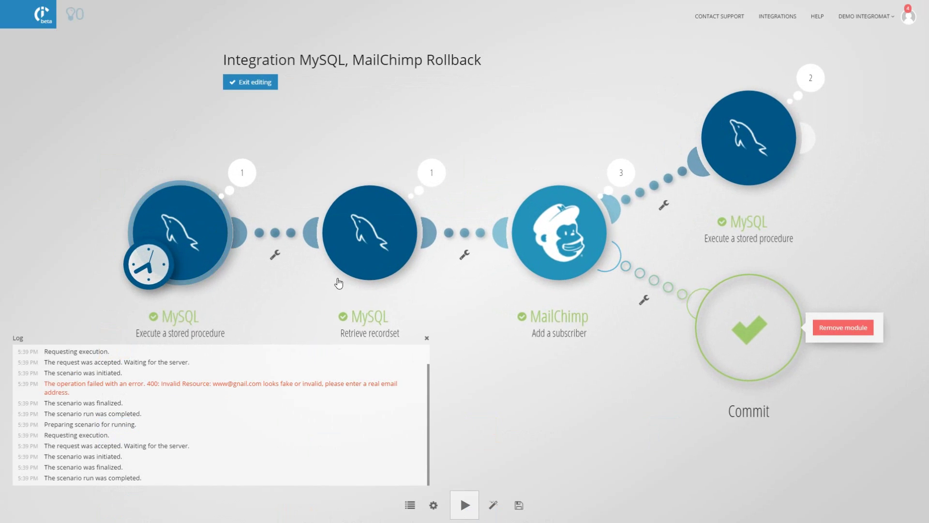
pyautogui.click(465, 504)
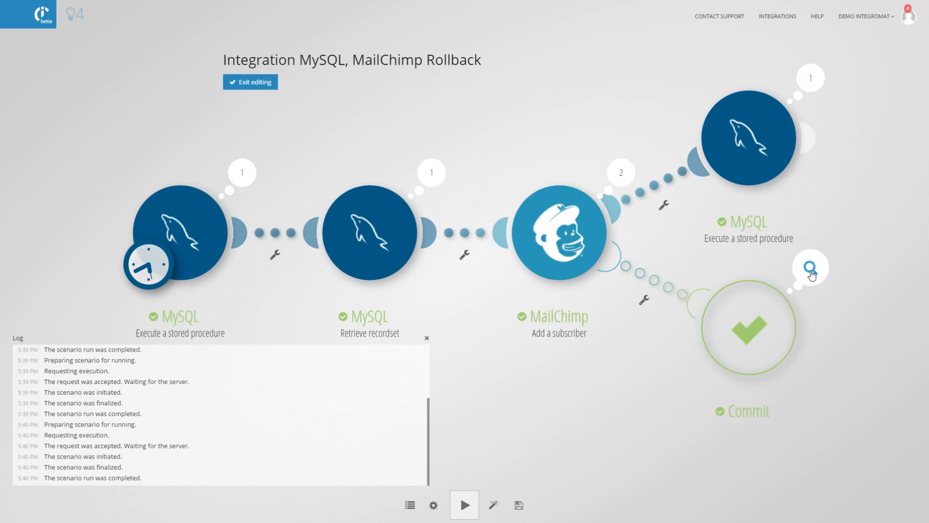
pyautogui.rightClick(758, 305)
# Step: Delete the Commit handler and attach a Resume error handler to MailChimp
pyautogui.click(780, 324)
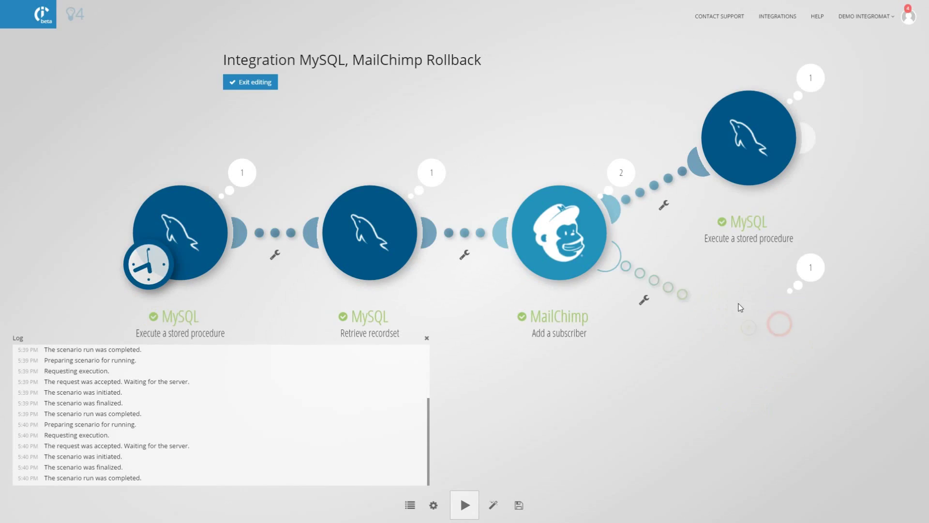
pyautogui.rightClick(579, 247)
pyautogui.click(586, 267)
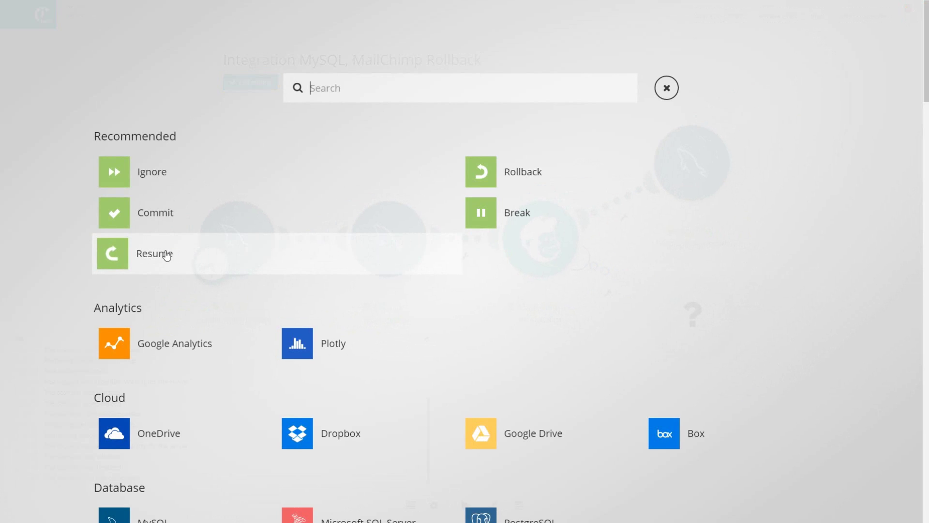
pyautogui.click(166, 255)
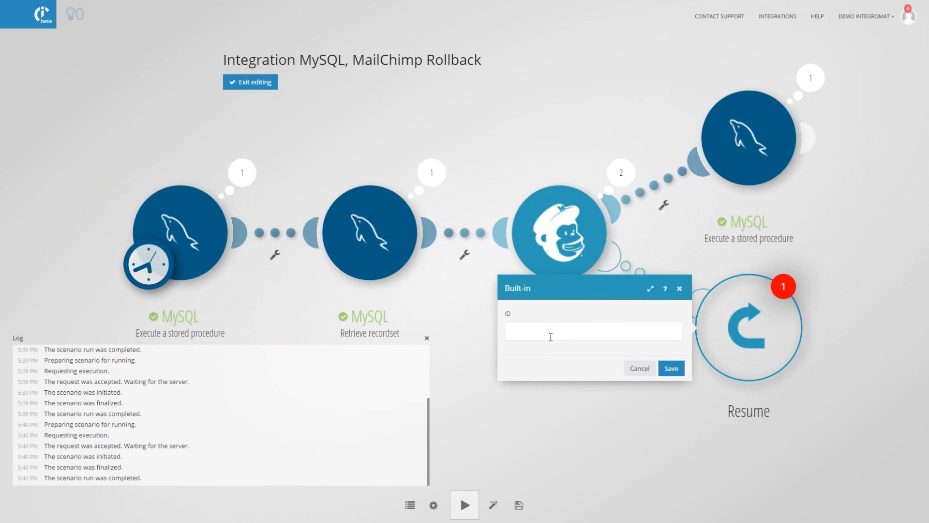
# Step: Fill in the Resume handler's ID, save its settings, and run the scenario once
pyautogui.click(551, 336)
pyautogui.write('0')
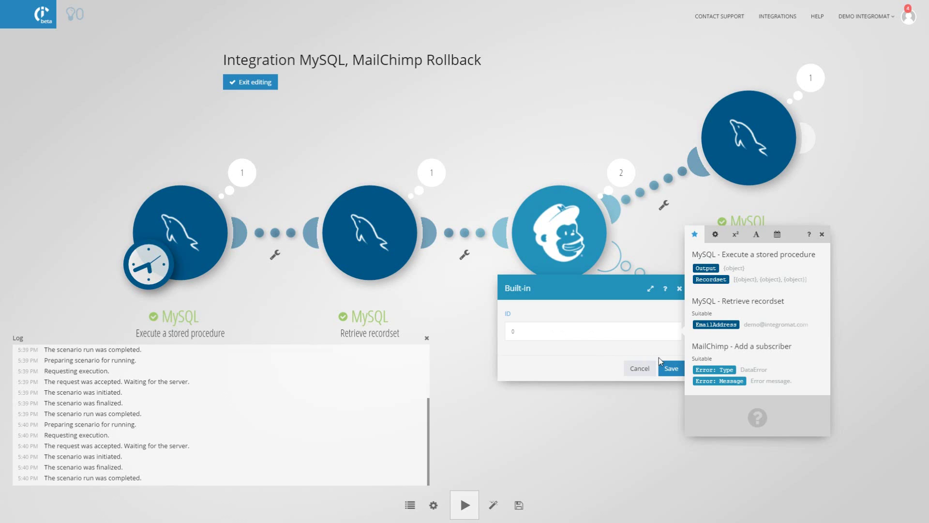
pyautogui.click(675, 370)
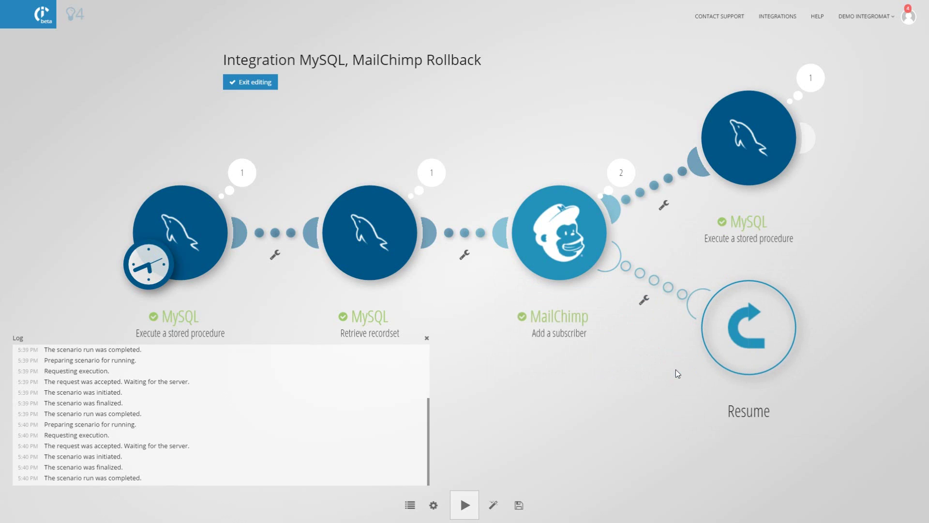
pyautogui.click(463, 506)
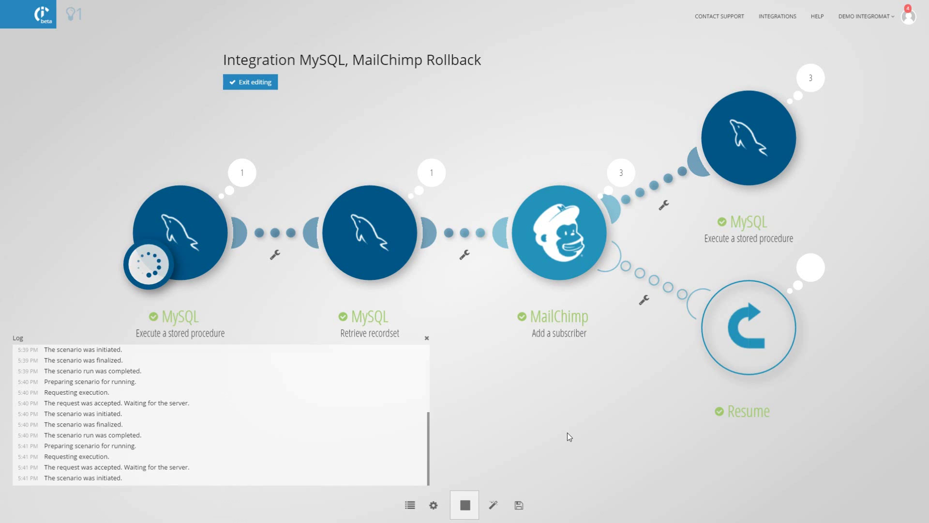
pyautogui.click(619, 174)
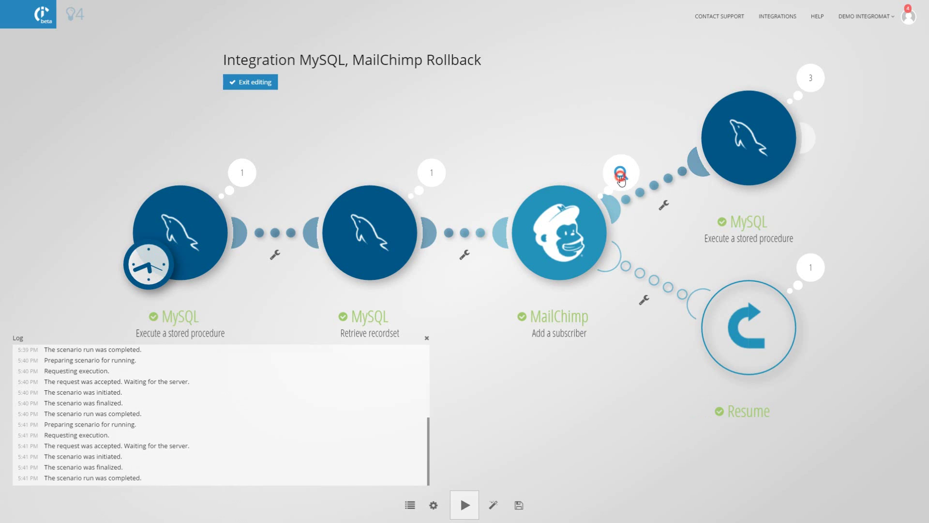
pyautogui.click(686, 168)
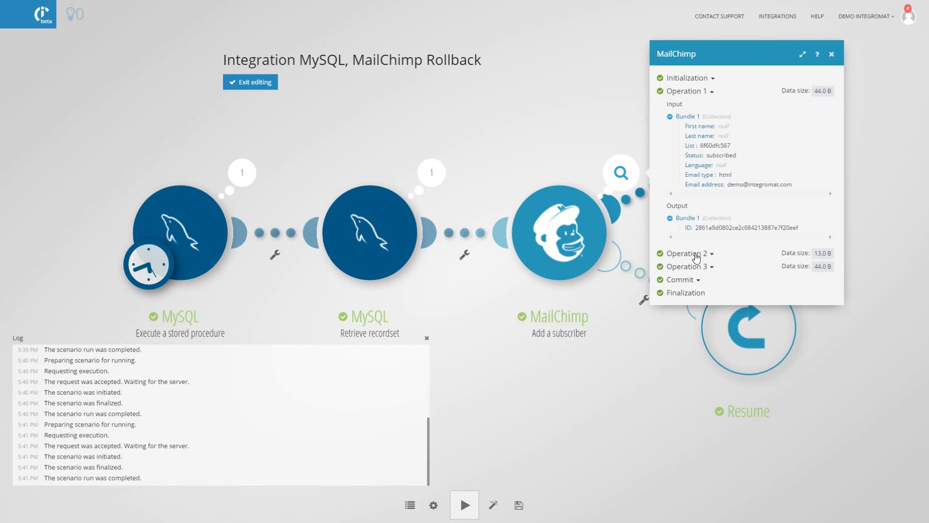
pyautogui.click(693, 254)
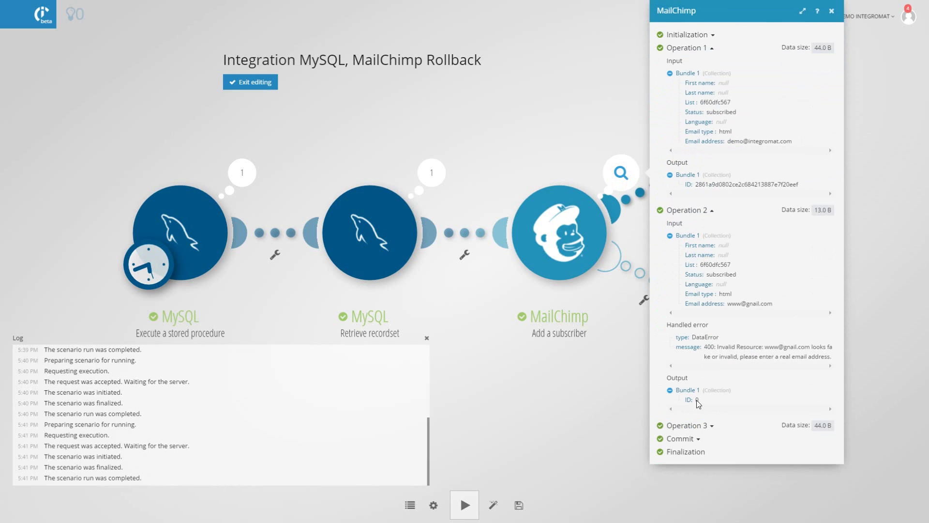
pyautogui.click(693, 427)
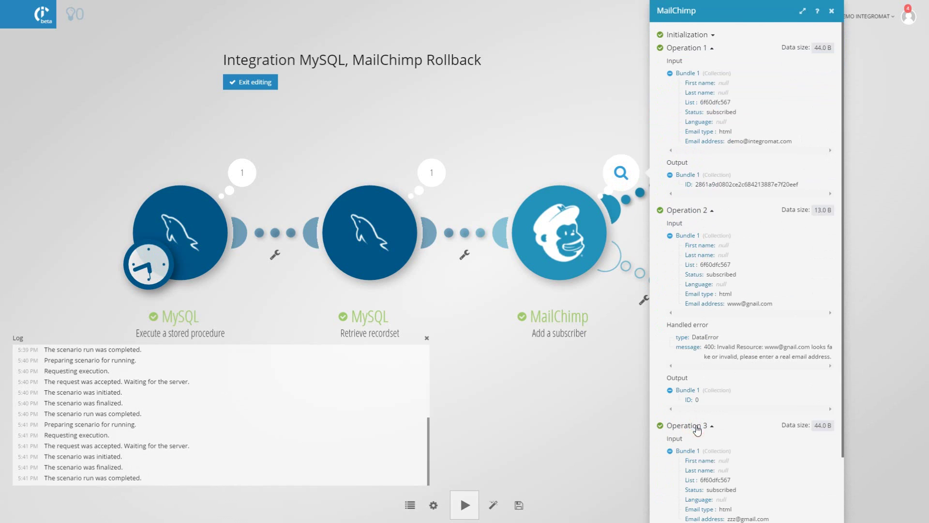
pyautogui.scroll(-1, 708, 457)
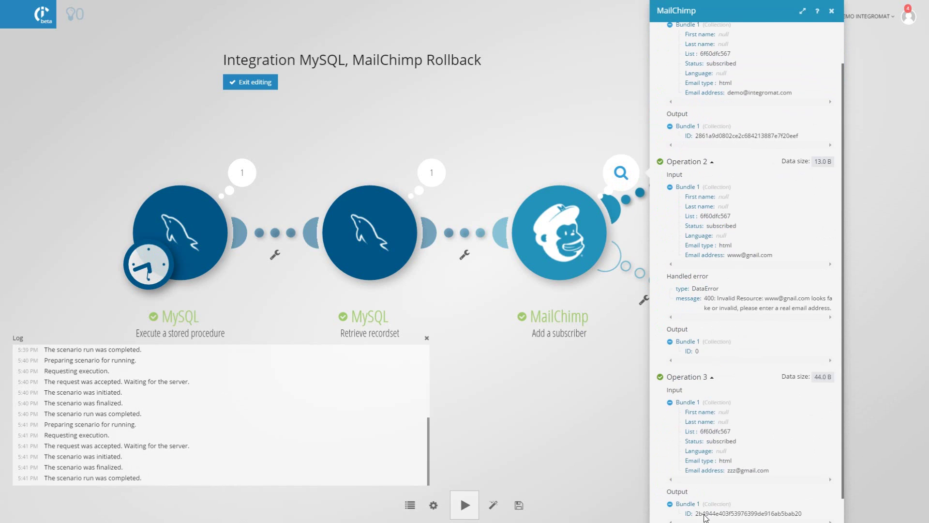
pyautogui.click(832, 12)
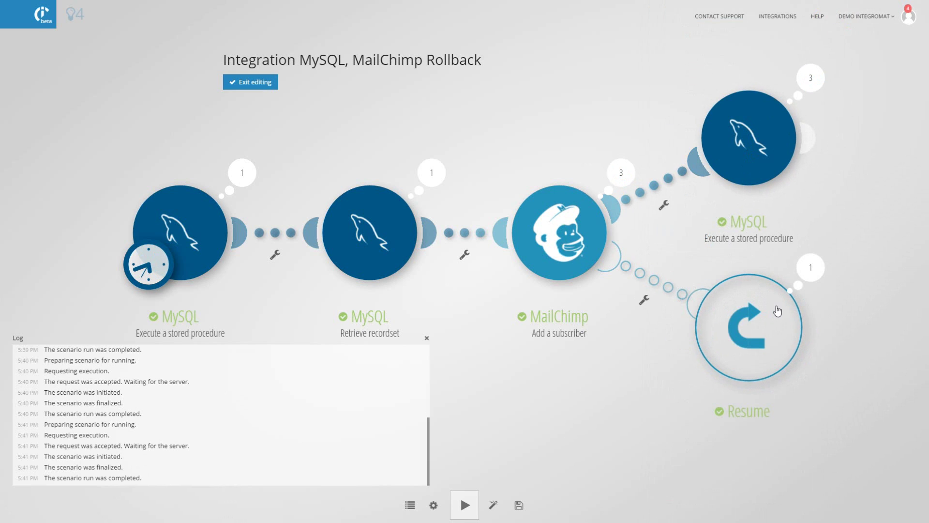
# Step: Delete the Resume handler, attach a Rollback handler to MailChimp, and run once
pyautogui.rightClick(723, 325)
pyautogui.click(735, 352)
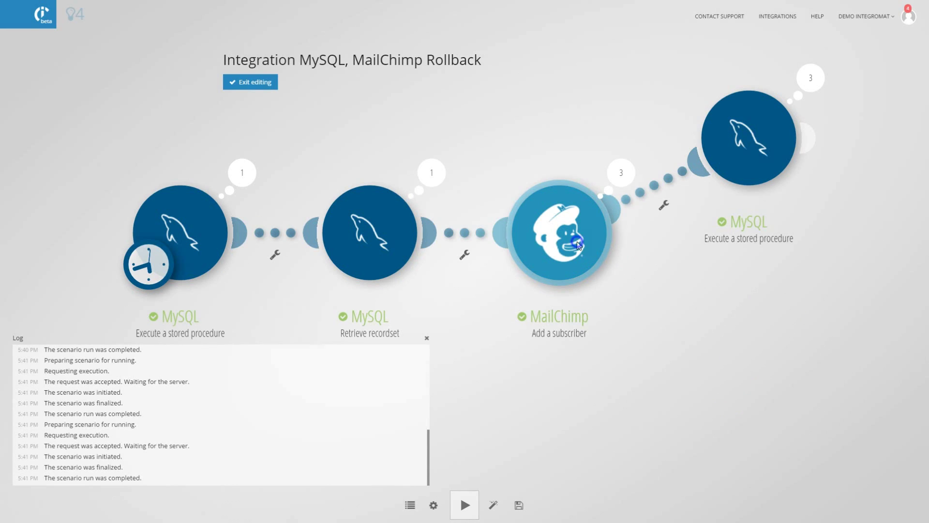
pyautogui.rightClick(578, 247)
pyautogui.click(602, 265)
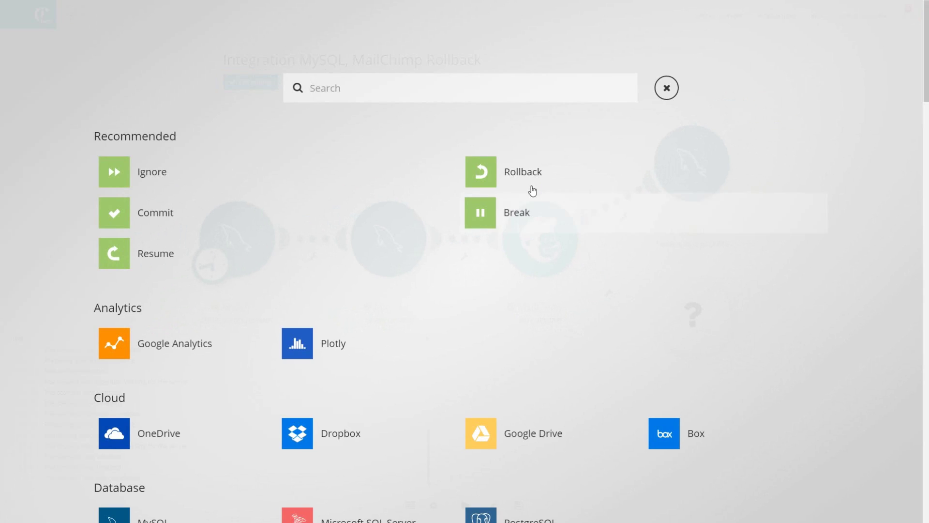
pyautogui.click(526, 175)
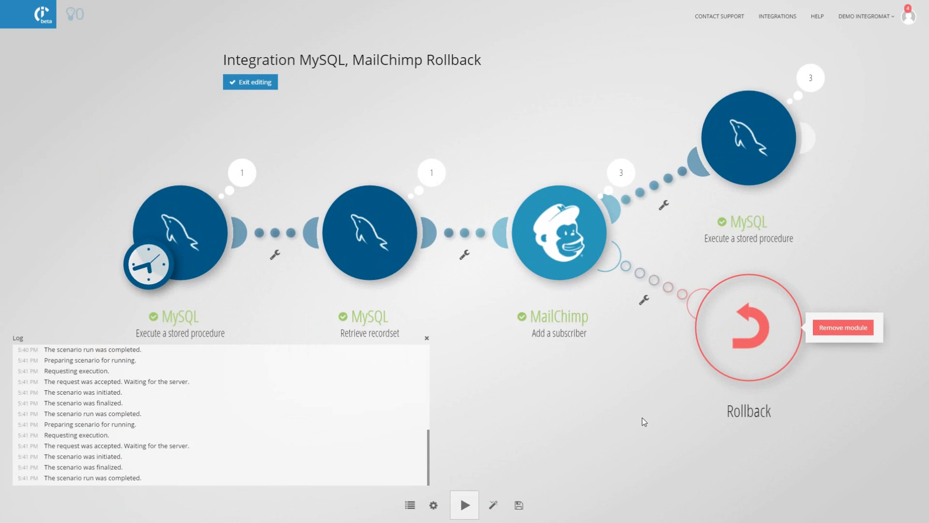
pyautogui.click(465, 505)
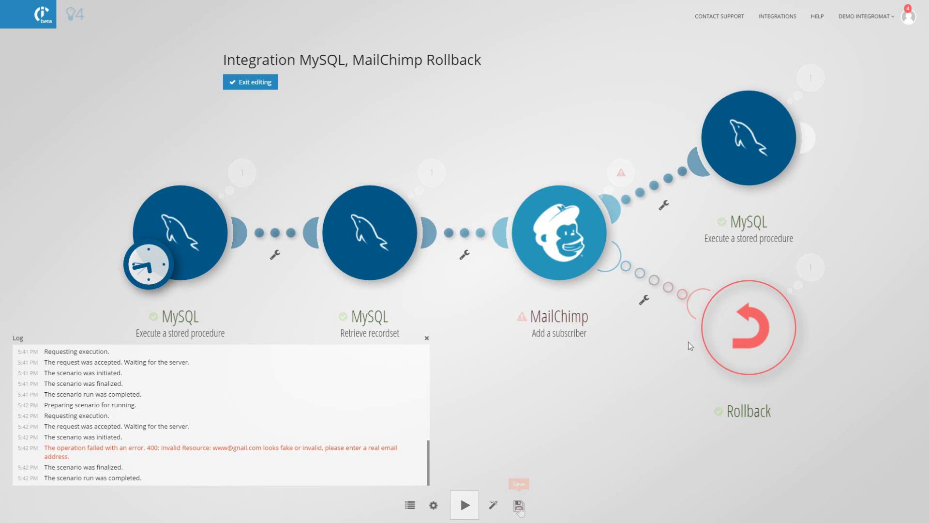
# Step: Replace Rollback with a Break handler on MailChimp and tick Allow storing incomplete executions in Scenario settings
pyautogui.rightClick(725, 333)
pyautogui.click(744, 352)
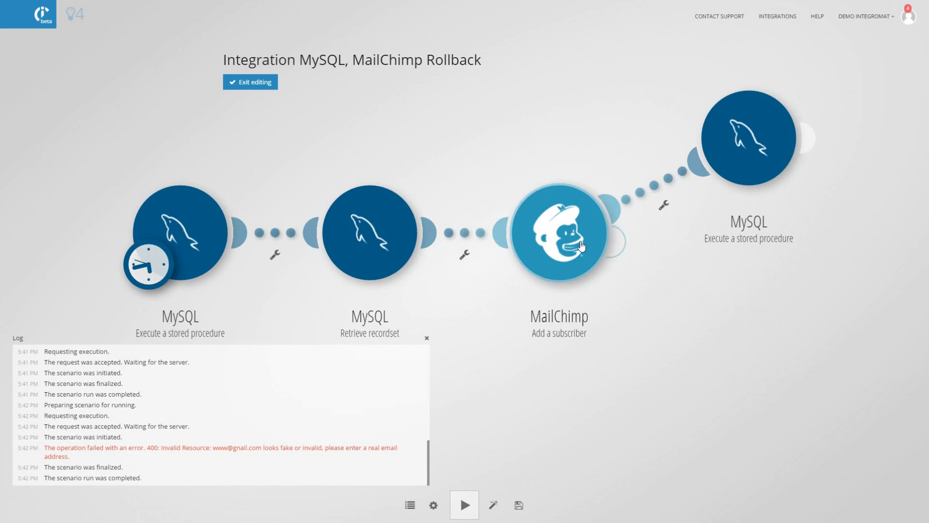
pyautogui.rightClick(584, 247)
pyautogui.click(614, 266)
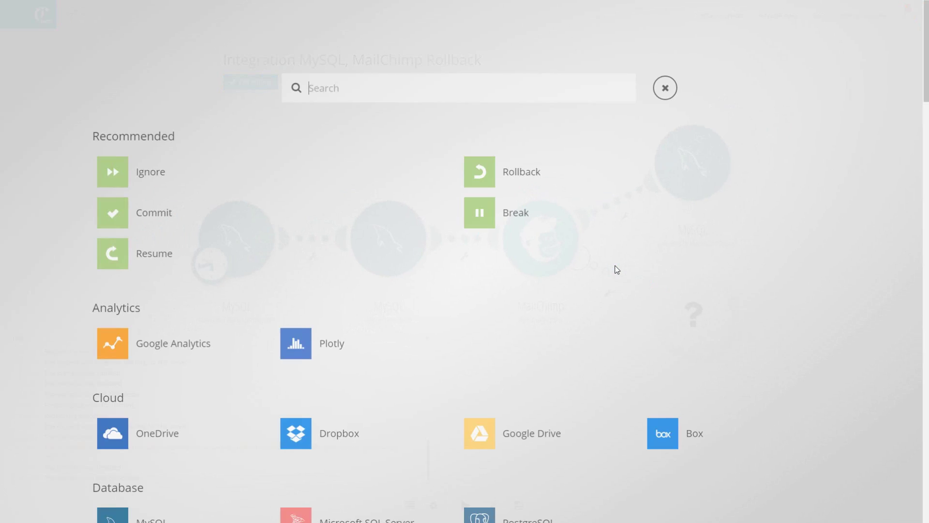
pyautogui.click(516, 215)
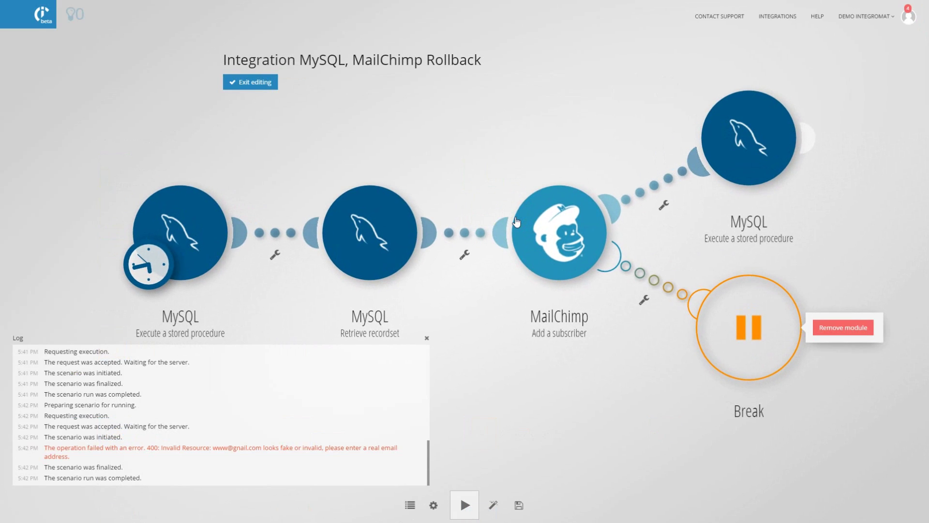
pyautogui.click(434, 506)
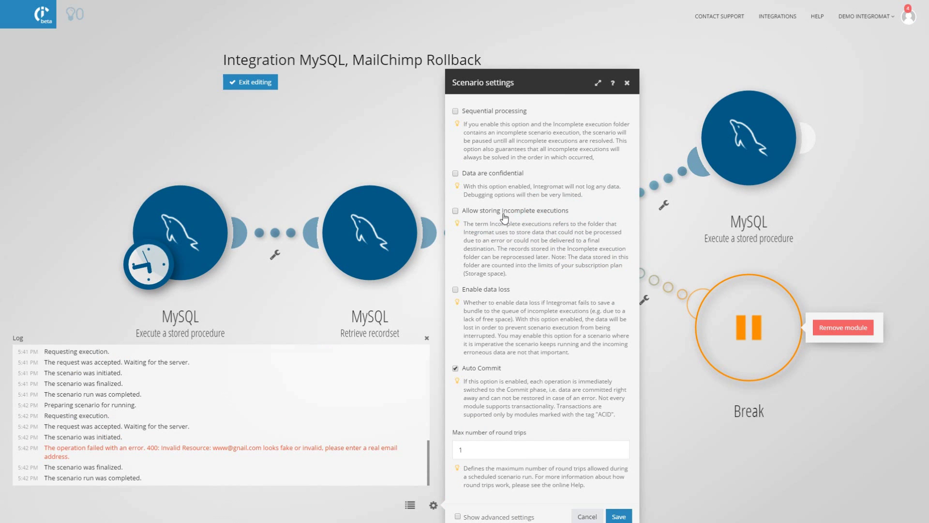
pyautogui.click(456, 211)
# Step: Save the scenario settings, run the scenario once, save it and exit the editor
pyautogui.click(617, 516)
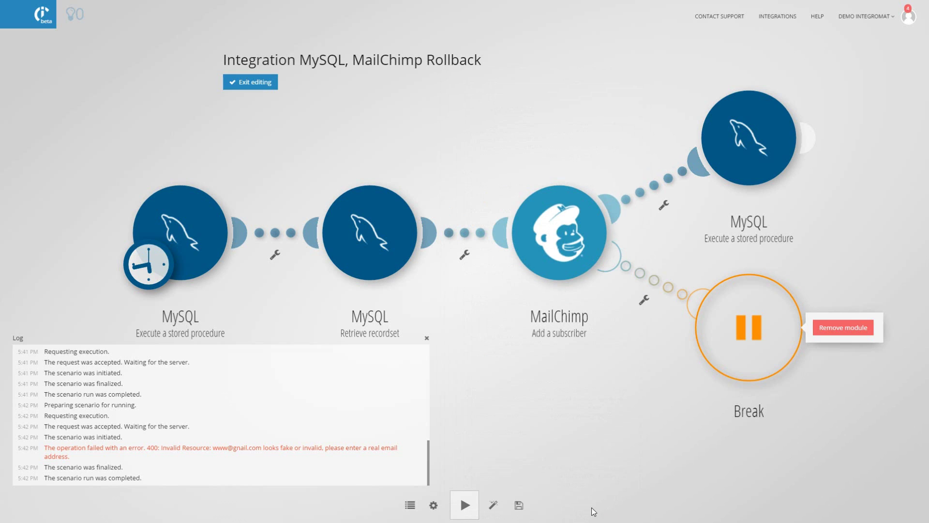
pyautogui.click(464, 506)
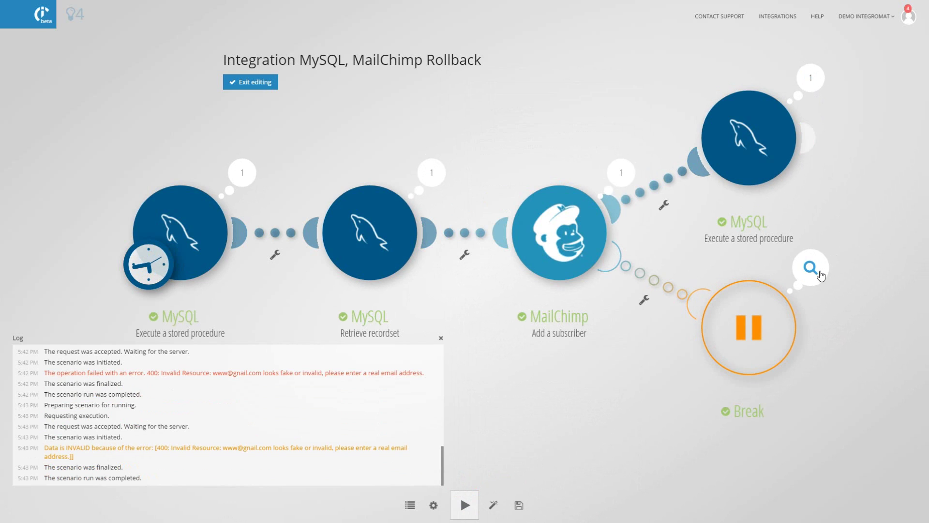
pyautogui.click(518, 504)
pyautogui.click(251, 84)
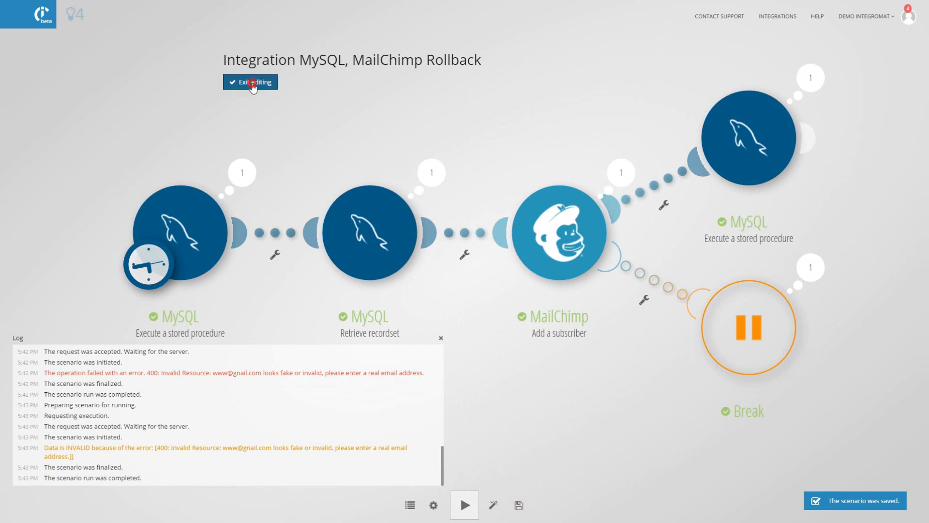
pyautogui.click(400, 87)
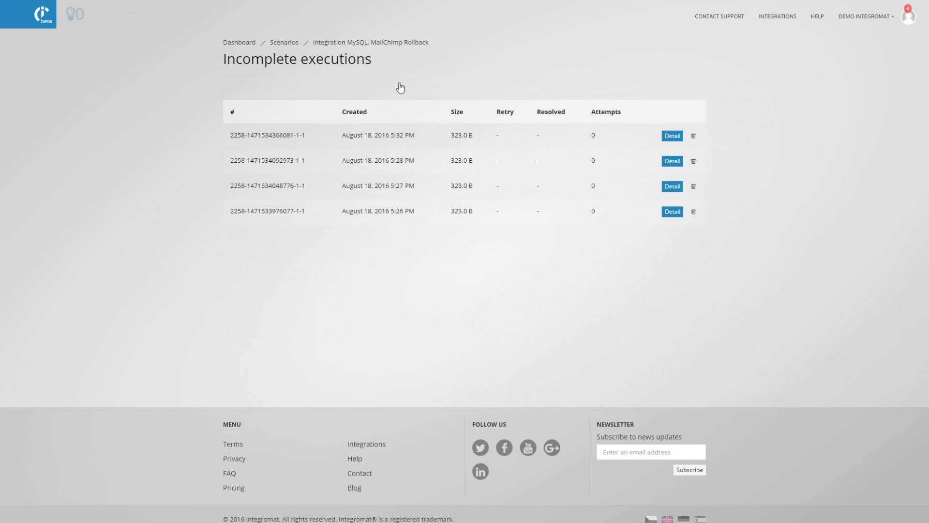